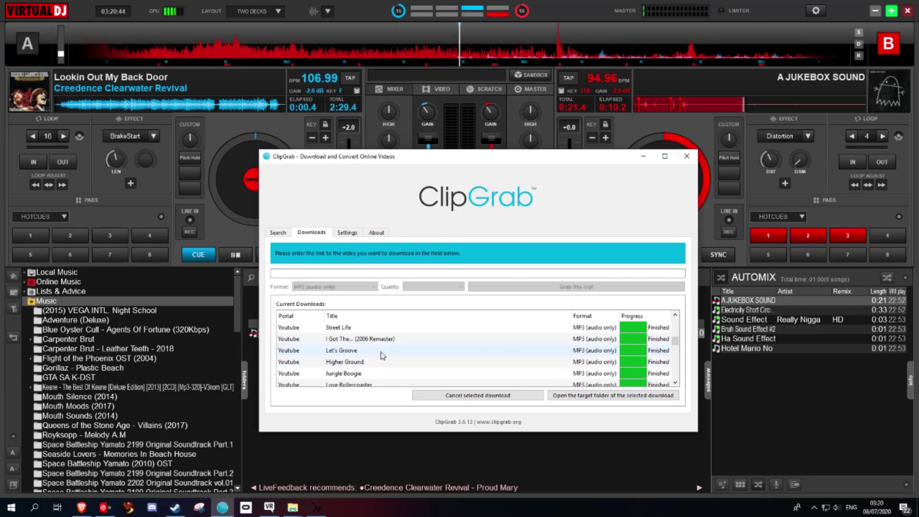
scroll(393, 353, down, 1)
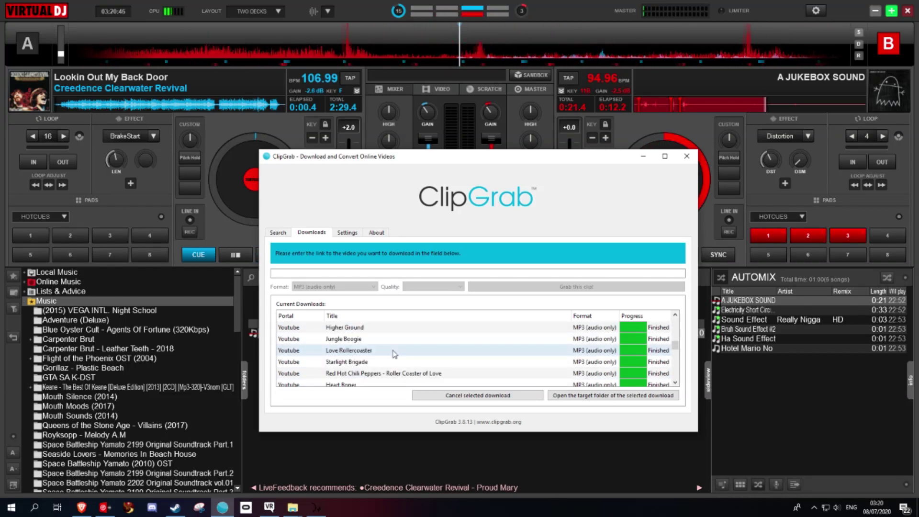
Search the library for 'slow ride' and load Foghat's Slow Ride onto deck A
click(310, 449)
text(slow ride)
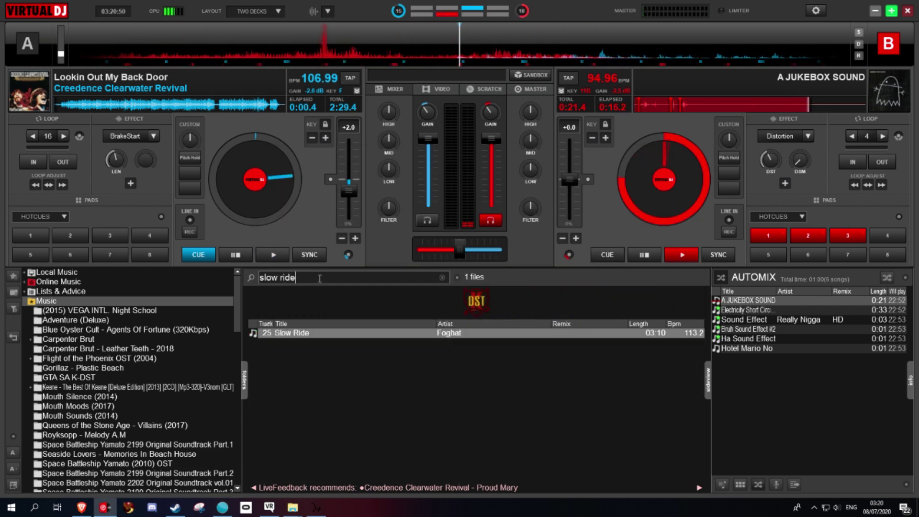
drag(285, 333, 226, 112)
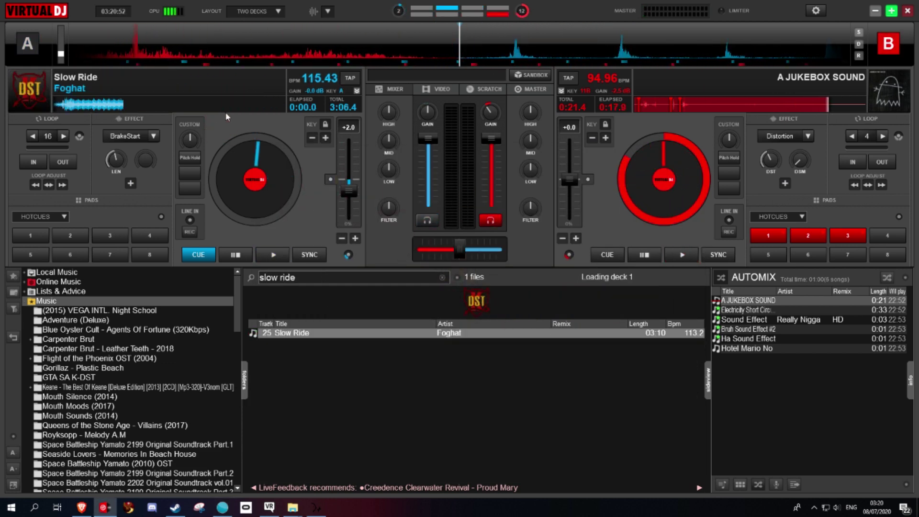
Start Slow Ride playing on deck A and switch to the VRChat window
key(space)
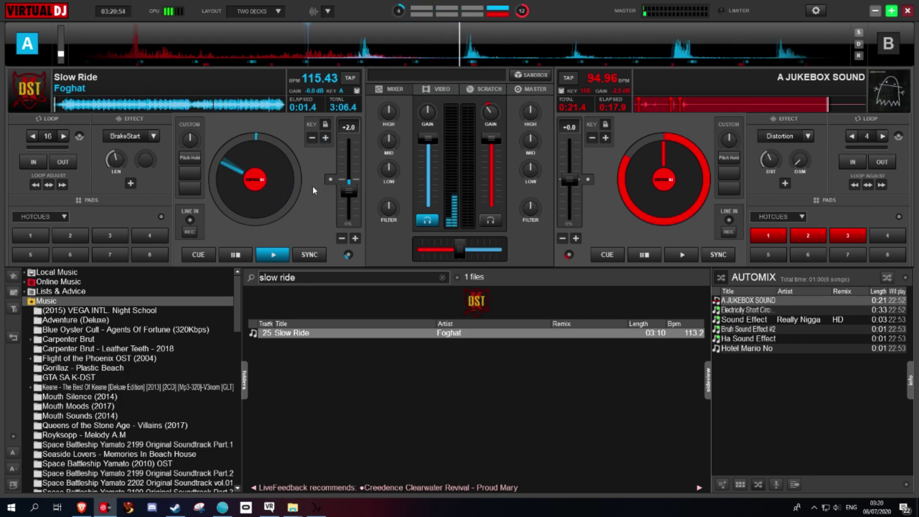
key(alt+Tab)
key(Tab)
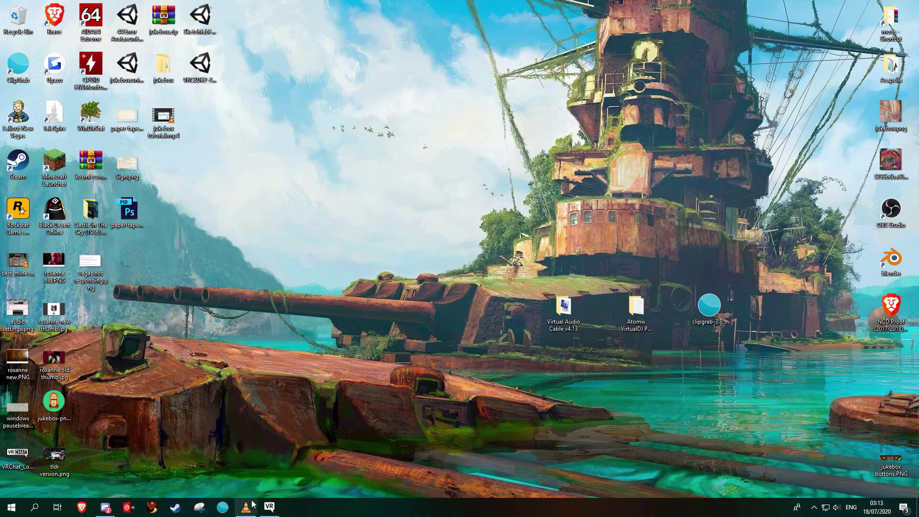
Close the VLC player window
click(788, 184)
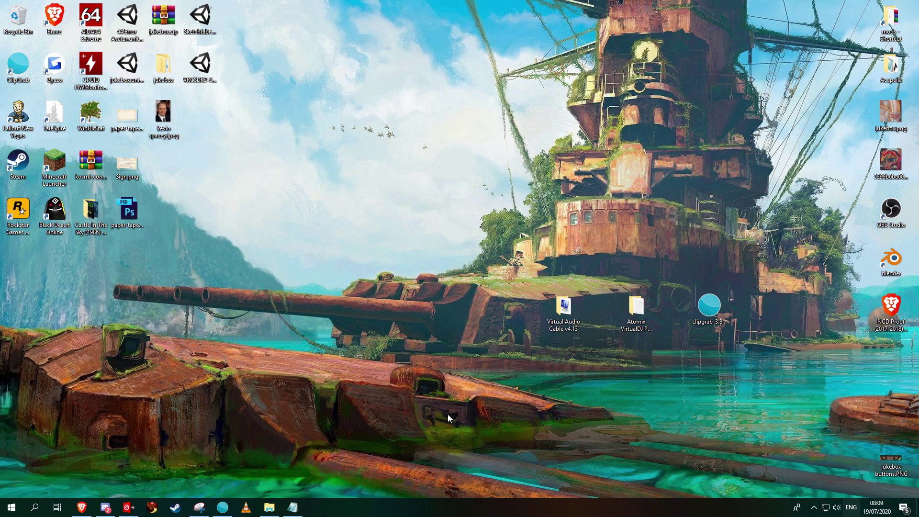
Select setup64.exe in Virtual Audio Cable v4.13 > vac413full and check the system type with Win+Pause
double_click(564, 322)
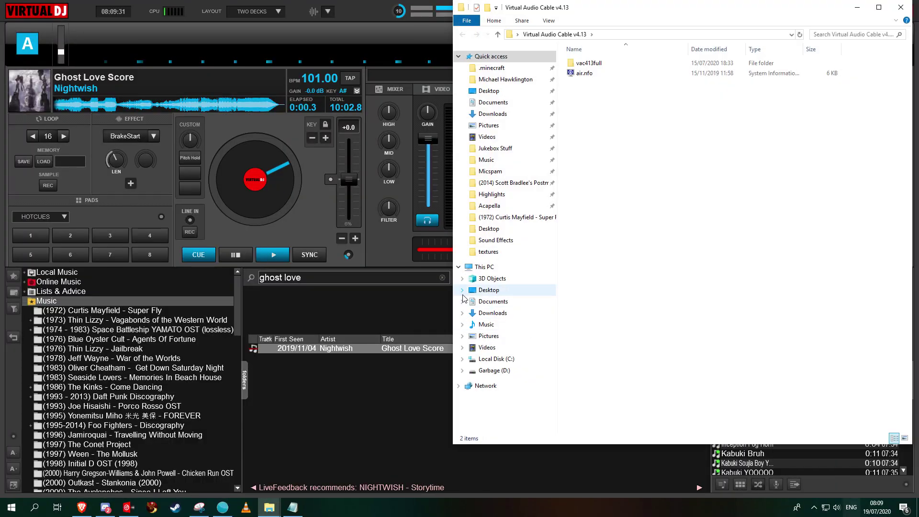
click(594, 66)
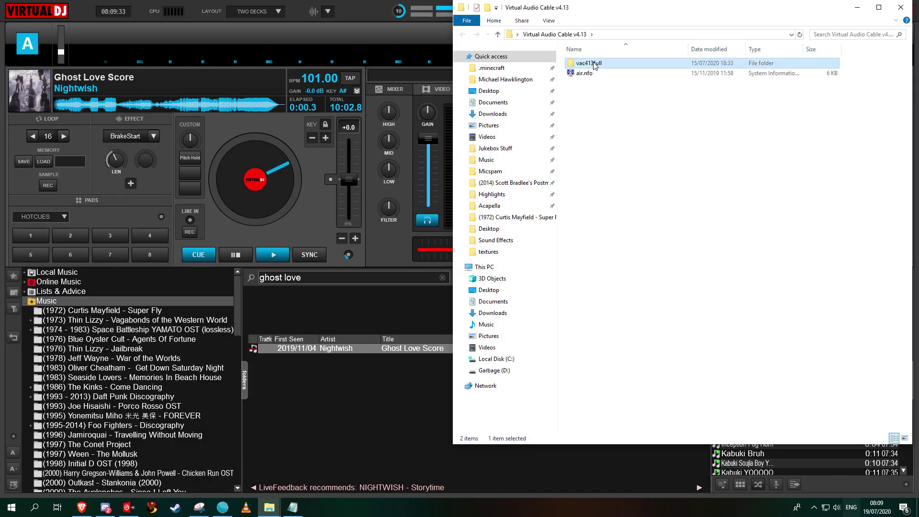
double_click(595, 65)
click(604, 145)
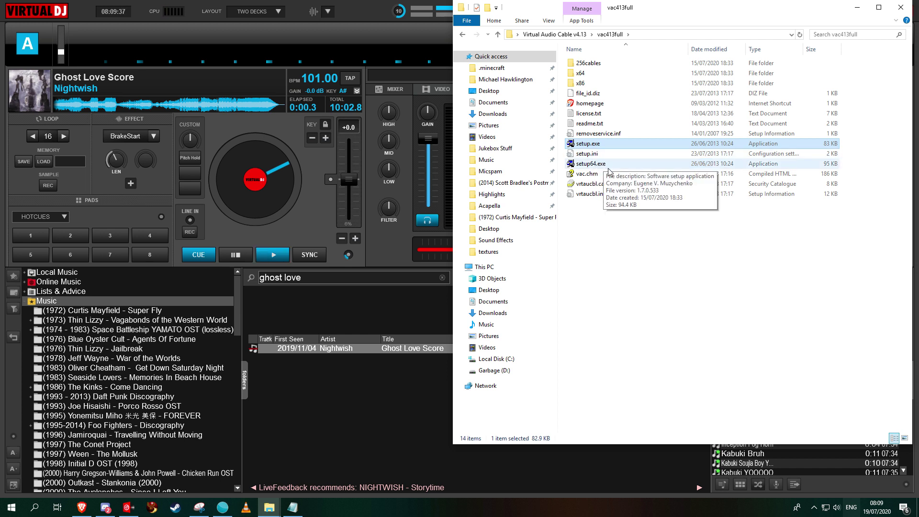
click(608, 167)
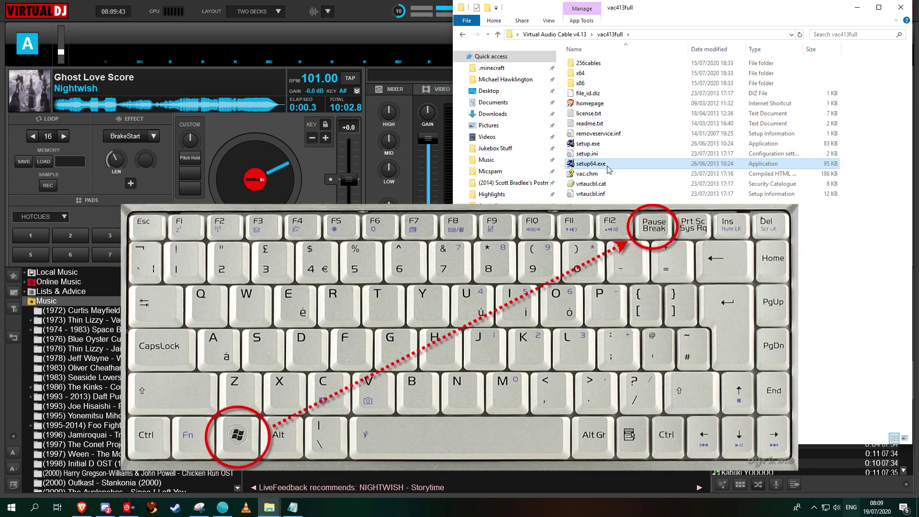
key(super+Pause)
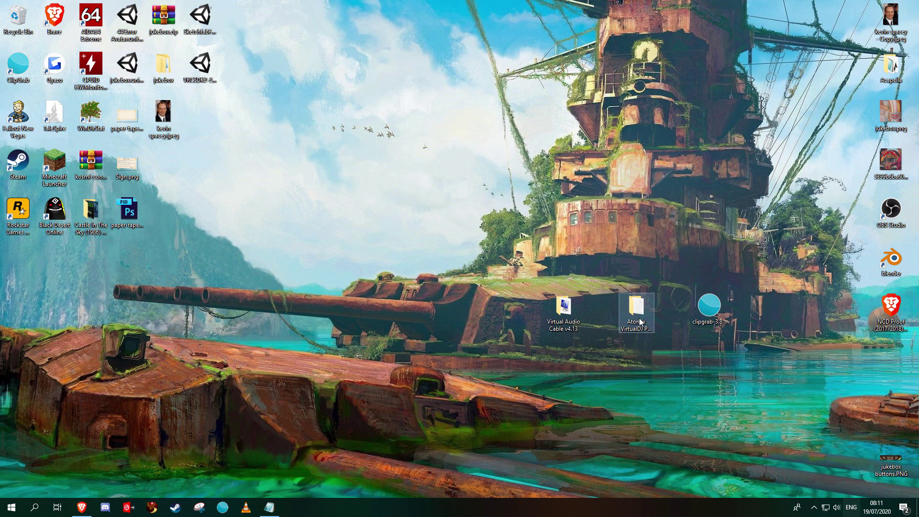
Launch the VirtualDJ v8.2.3696 installer from Atomix > VirtualDJ Pro Infinity > Setup
double_click(640, 322)
click(363, 115)
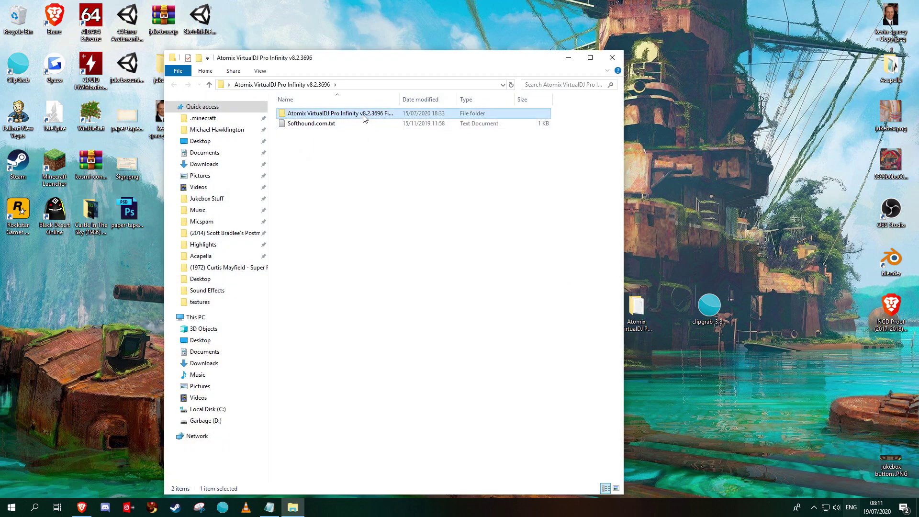
double_click(364, 117)
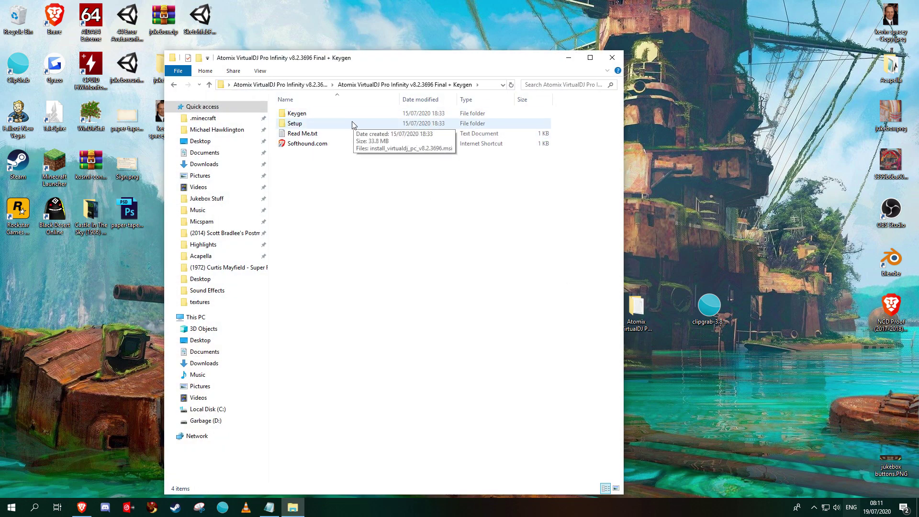
double_click(353, 124)
double_click(354, 115)
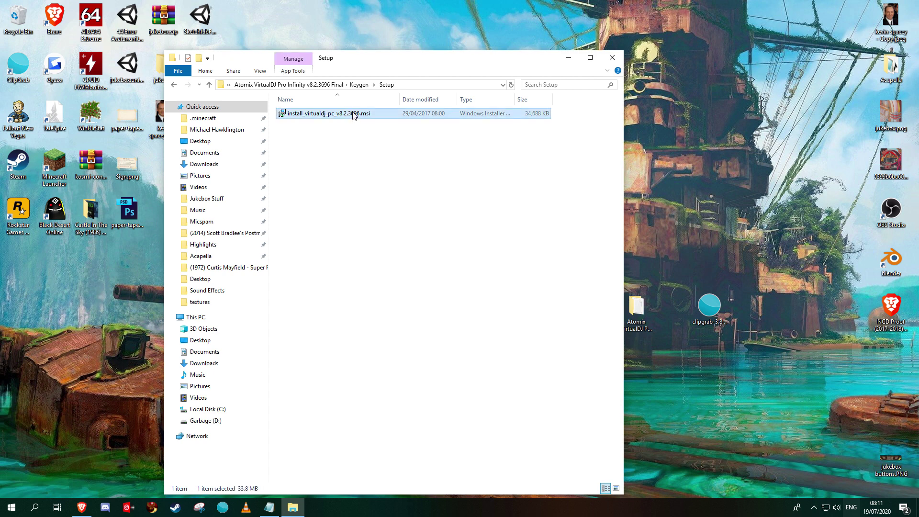
Advance the wizard to the setup-type page, then cancel and exit without installing
click(510, 329)
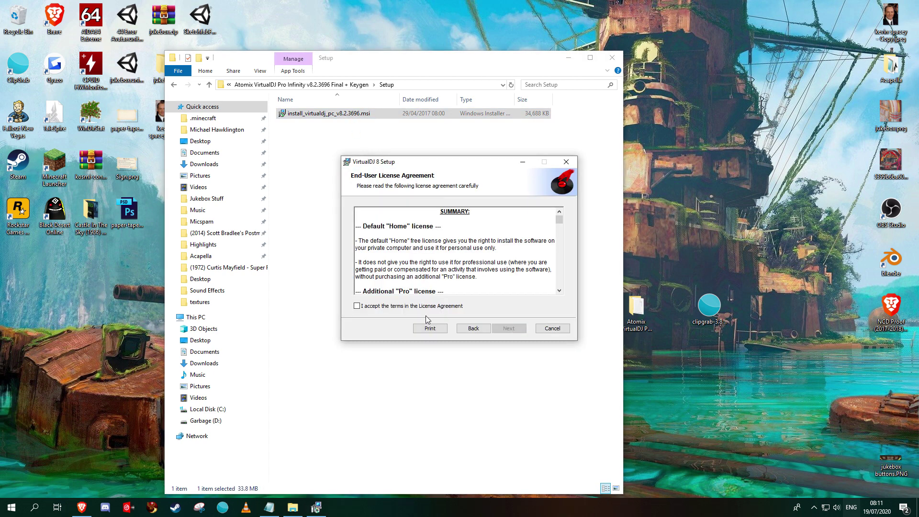
click(508, 332)
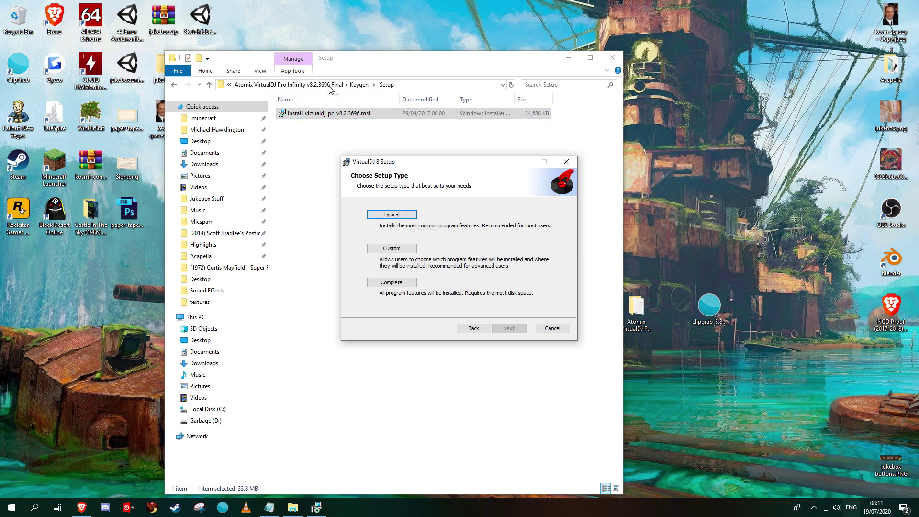
click(567, 163)
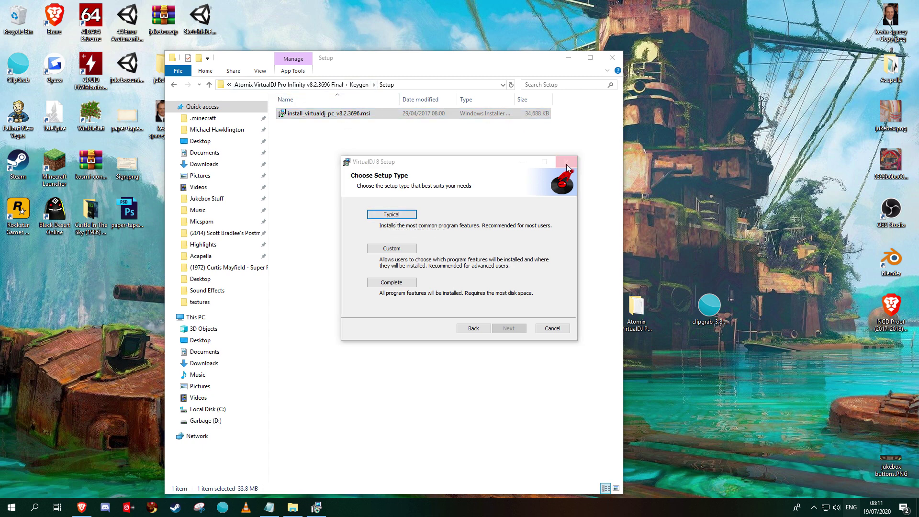
click(440, 272)
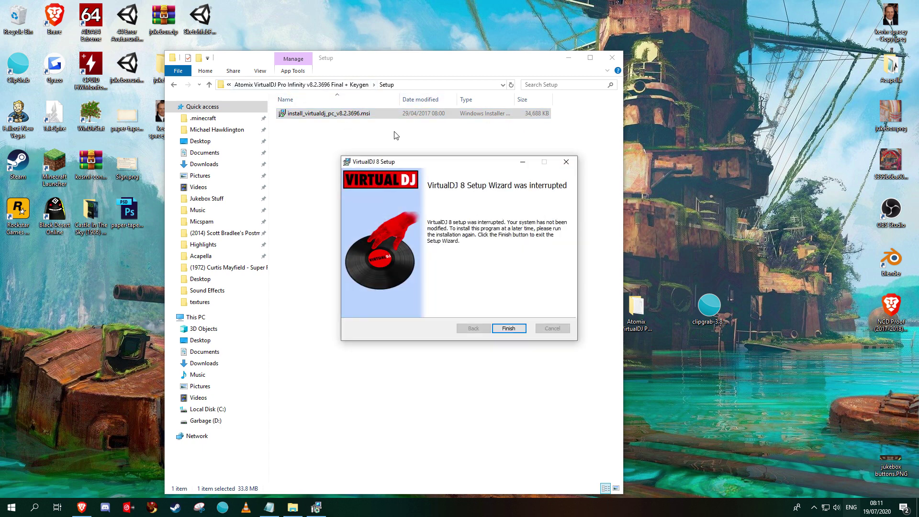
click(508, 328)
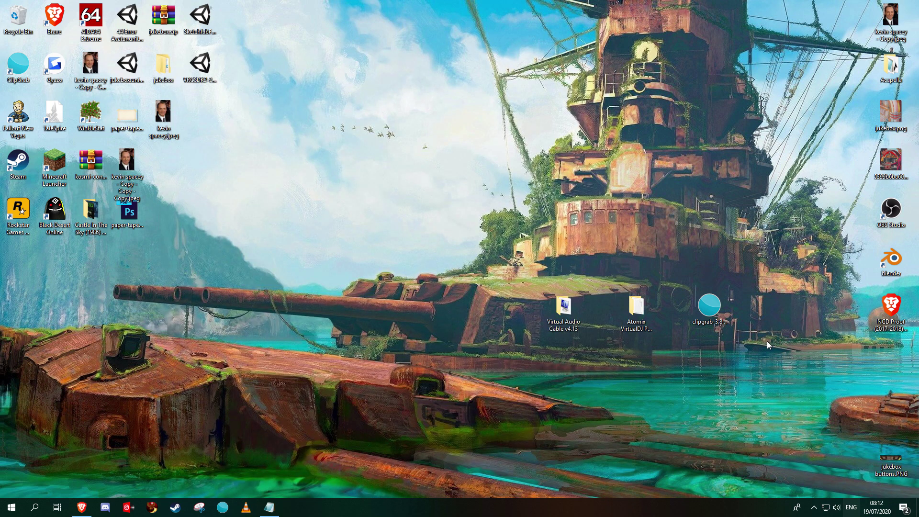
Run the ClipGrab 3.8.13 installer, accept the licence, and decline McAfee WebAdvisor
click(709, 306)
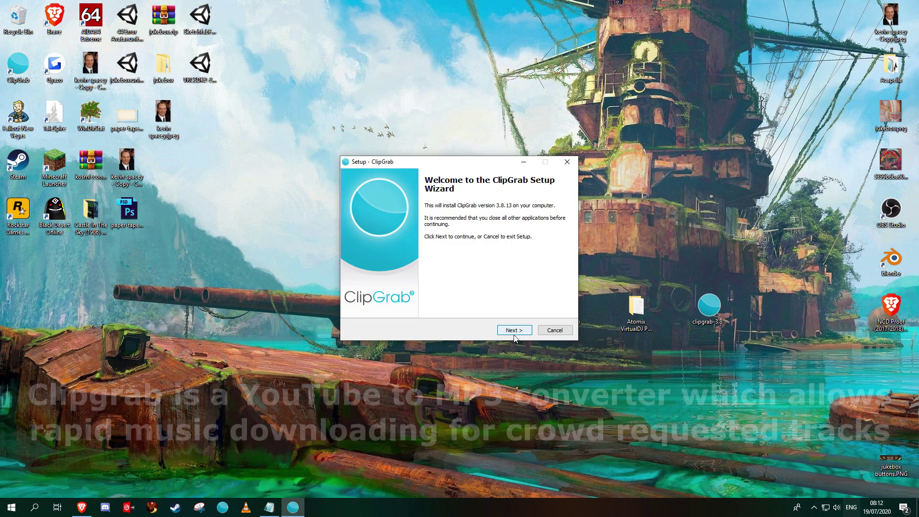
click(515, 330)
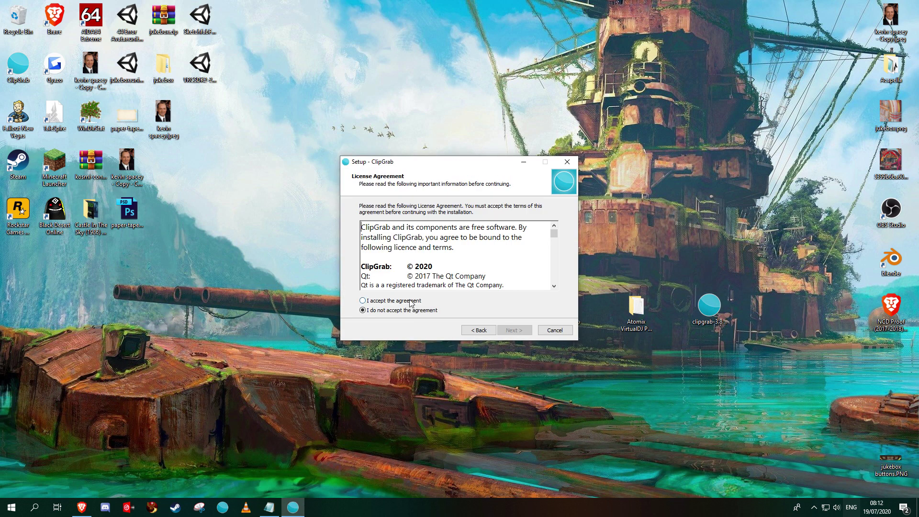
click(410, 302)
click(514, 330)
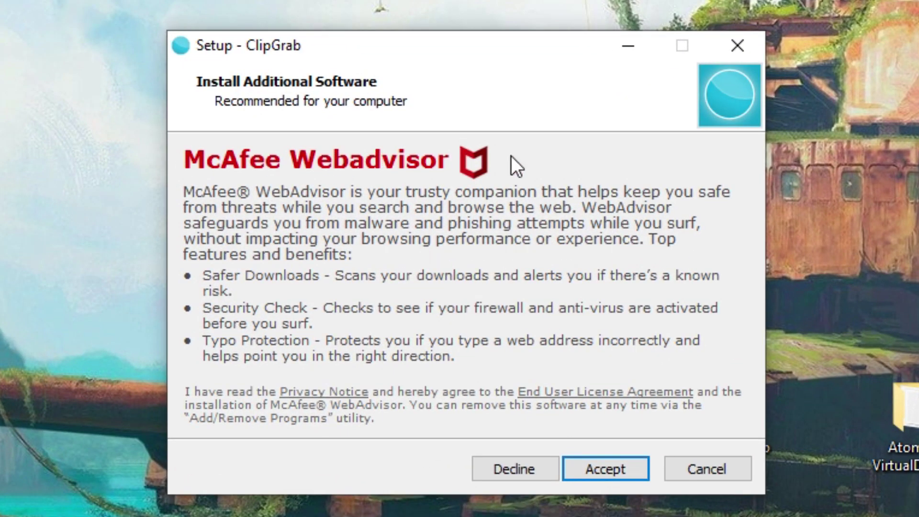
click(508, 473)
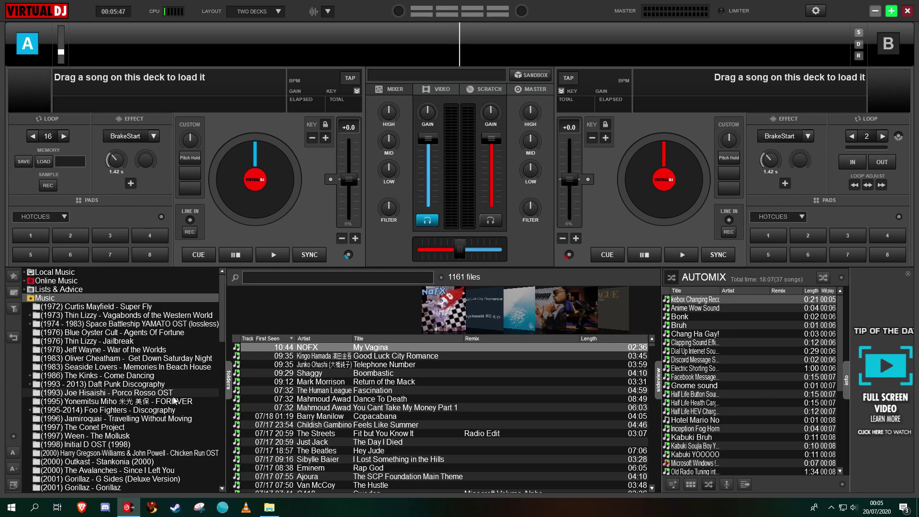
click(816, 11)
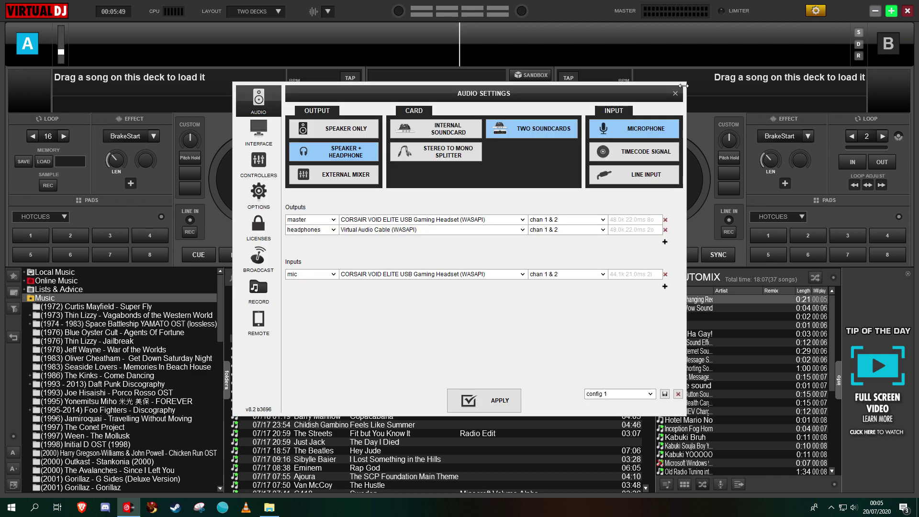
click(643, 130)
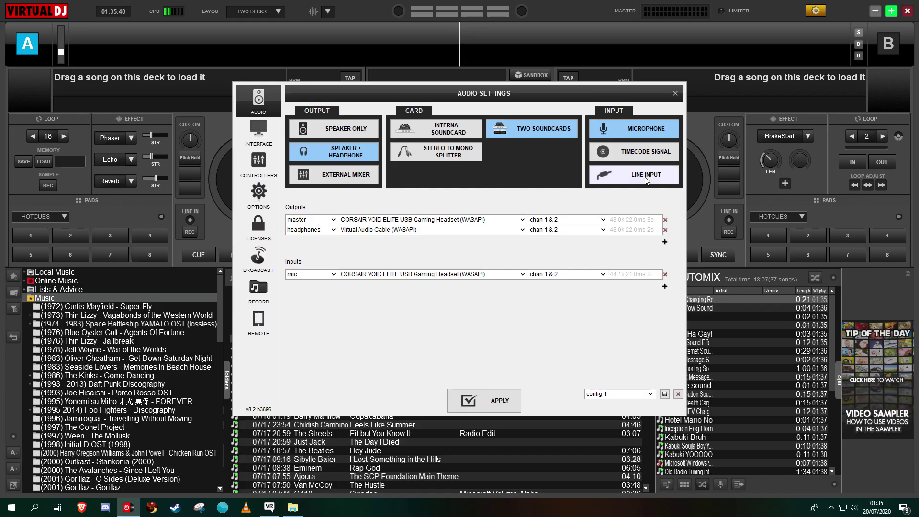
Lower the MASTER VOL and headphone VOL knobs from 56% to roughly 25%
click(676, 94)
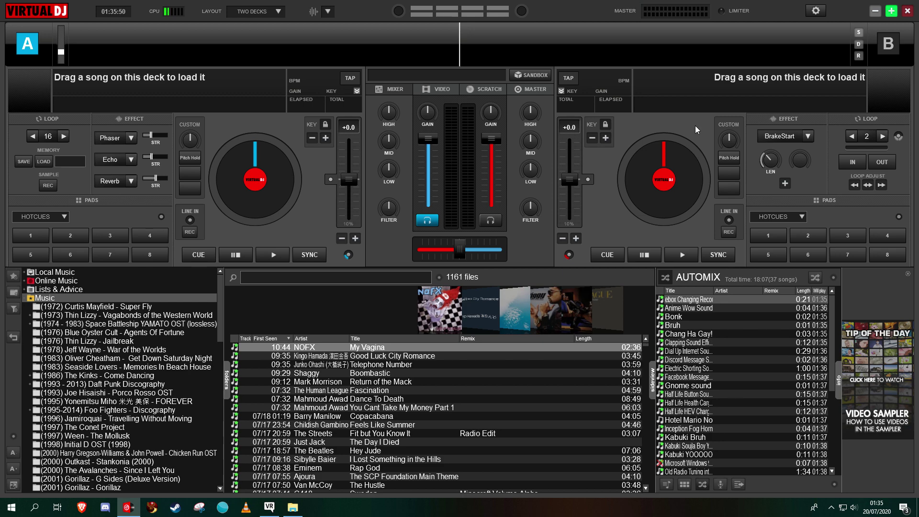
click(536, 91)
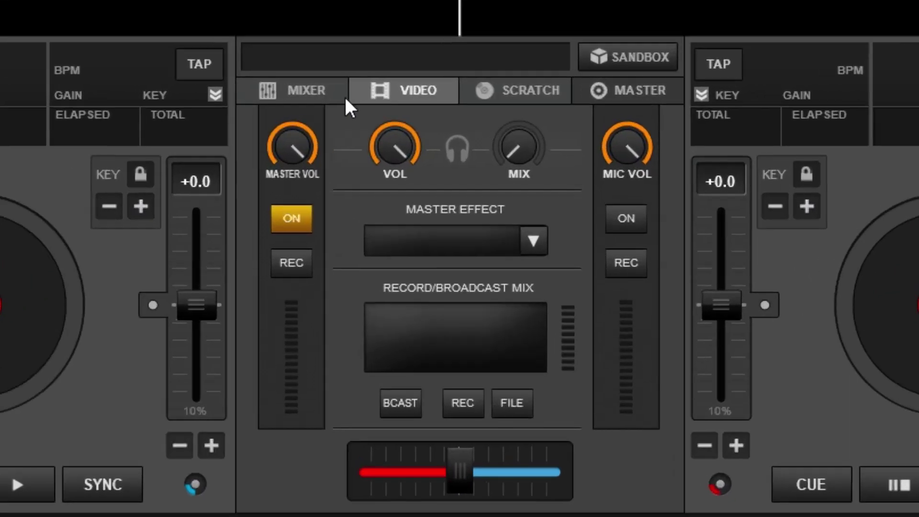
click(309, 96)
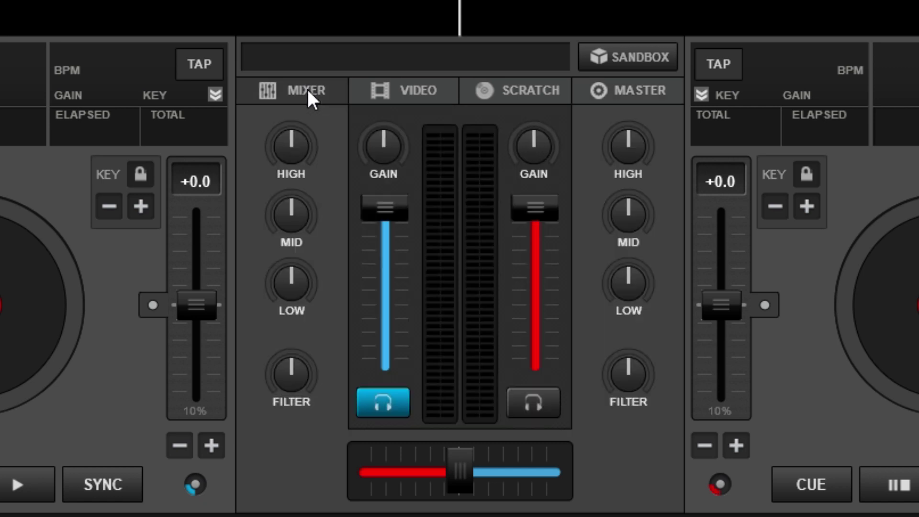
click(627, 98)
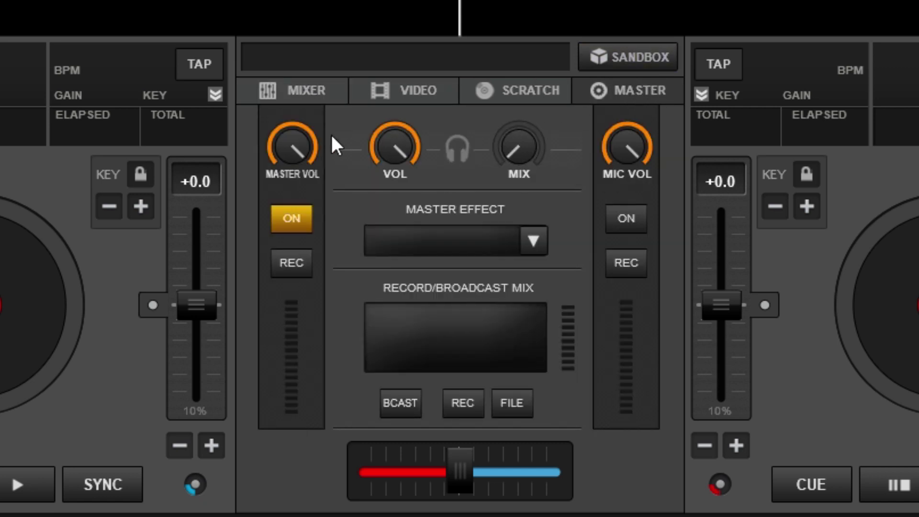
drag(293, 147, 293, 156)
scroll(291, 149, down, 10)
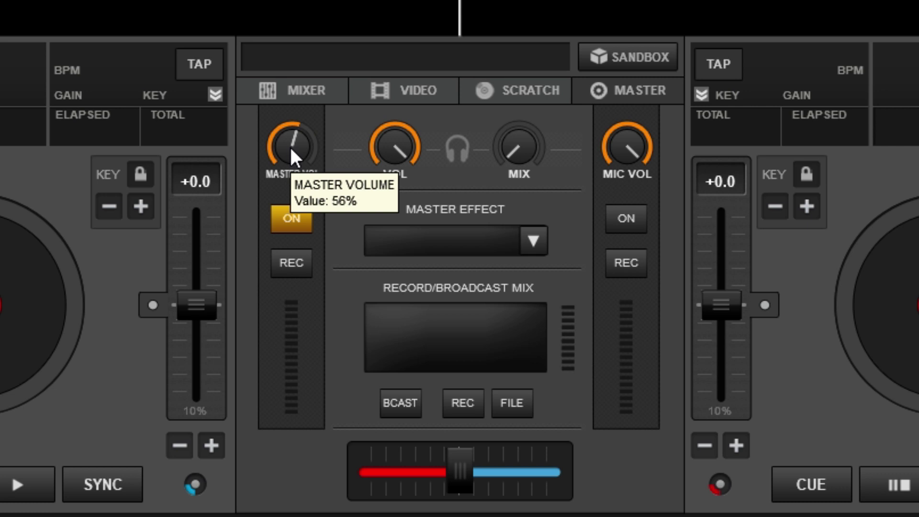
scroll(399, 152, down, 12)
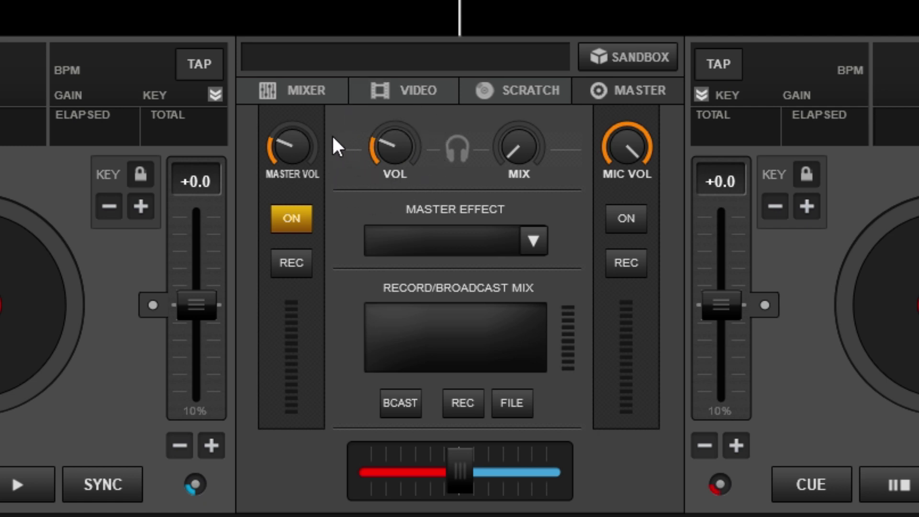
Test the channel faders, pulling deck B's volume down and raising it back up
click(312, 92)
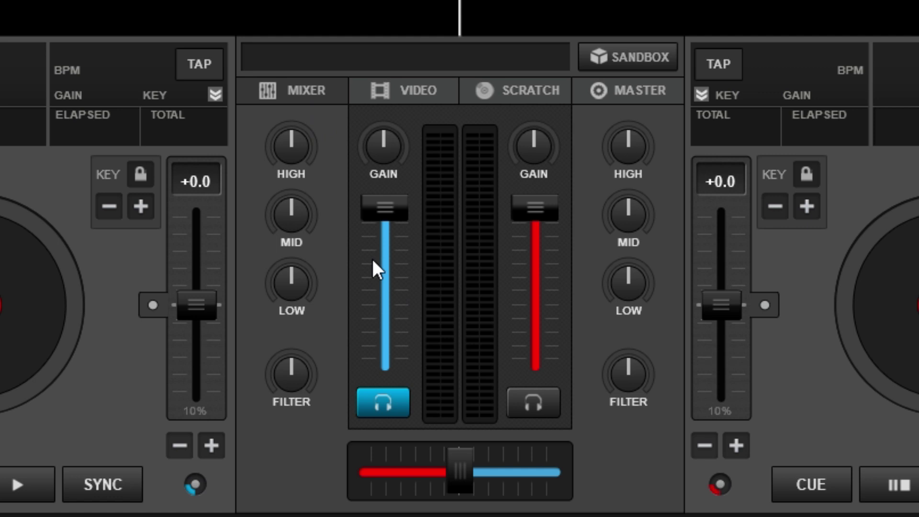
mouse_move(389, 156)
mouse_move(533, 160)
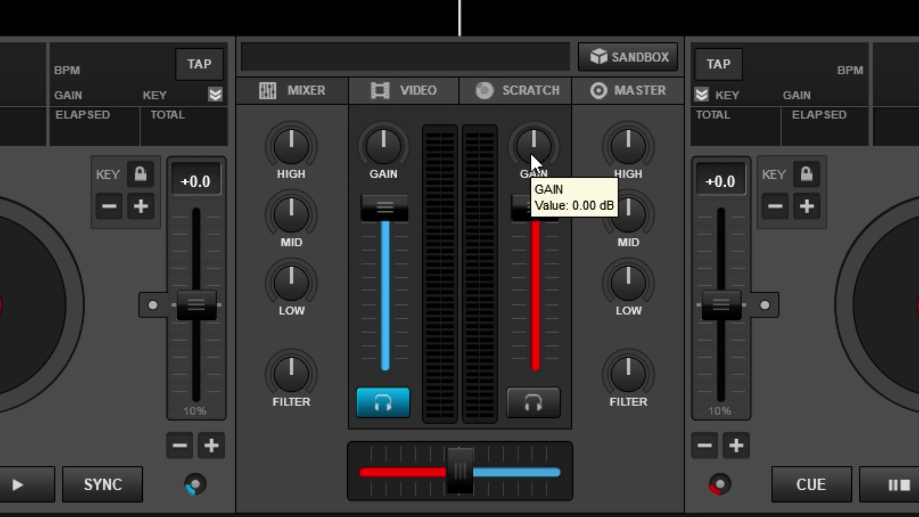
mouse_move(537, 144)
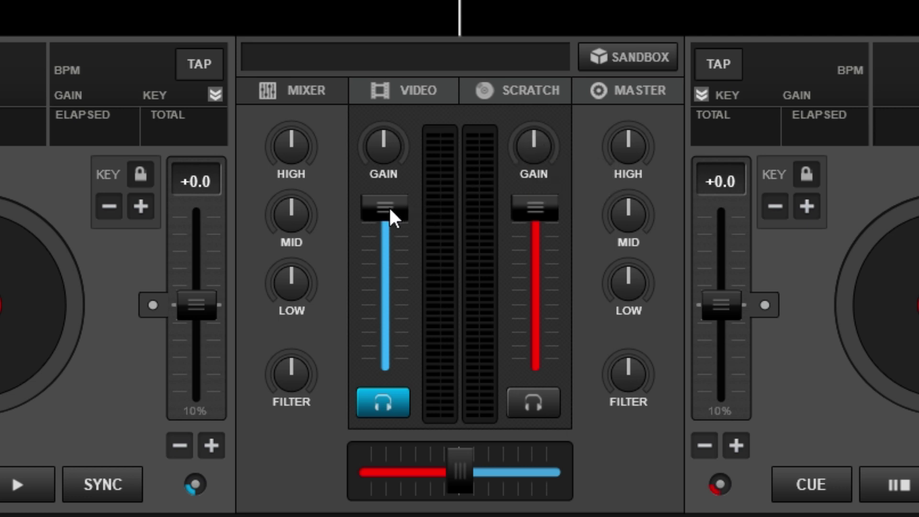
mouse_move(390, 208)
mouse_down()
mouse_move(390, 318)
mouse_move(390, 209)
mouse_up()
drag(541, 212, 536, 290)
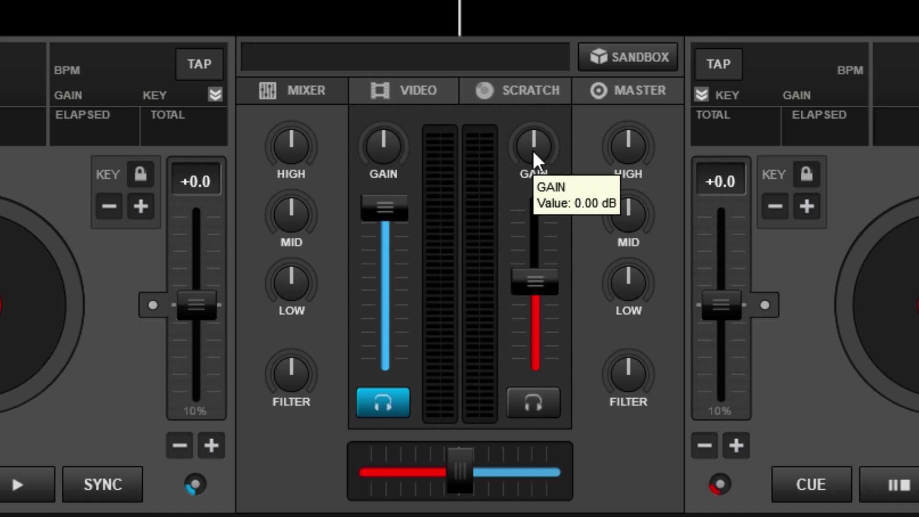
scroll(534, 154, down, 3)
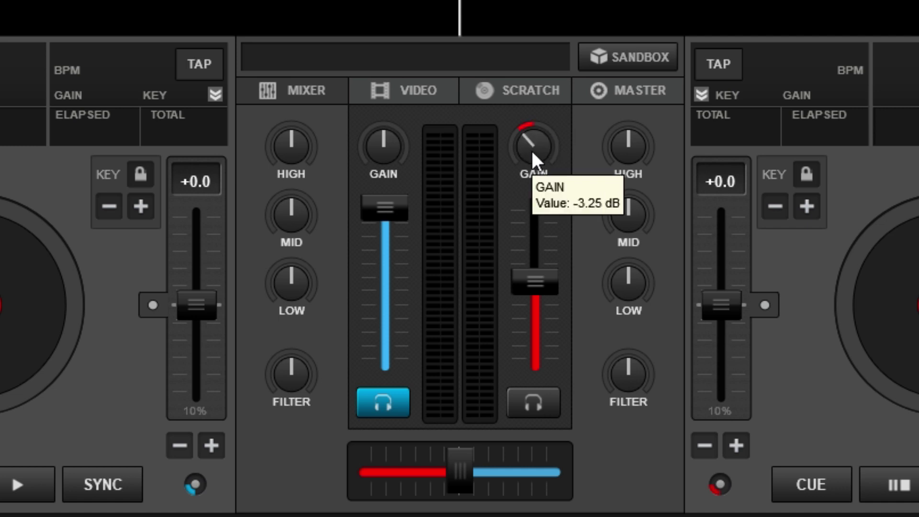
drag(535, 283, 535, 220)
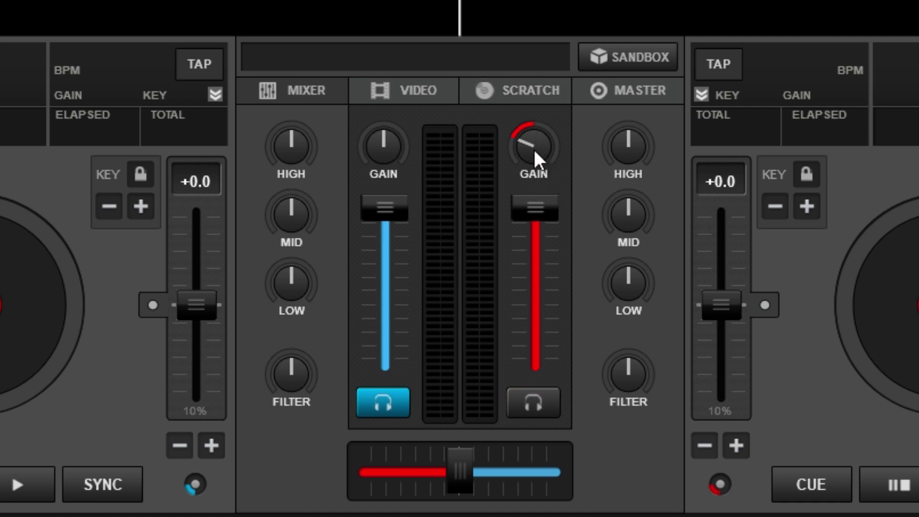
Reset deck B's gain to 0 dB and pull its channel fader down to 4%
scroll(538, 158, up, 2)
scroll(537, 158, up, 3)
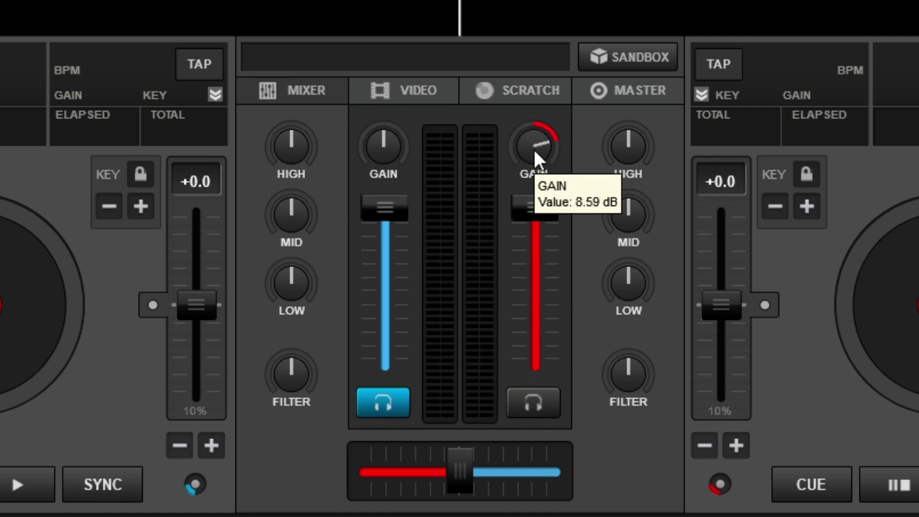
scroll(538, 159, down, 2)
double_click(538, 158)
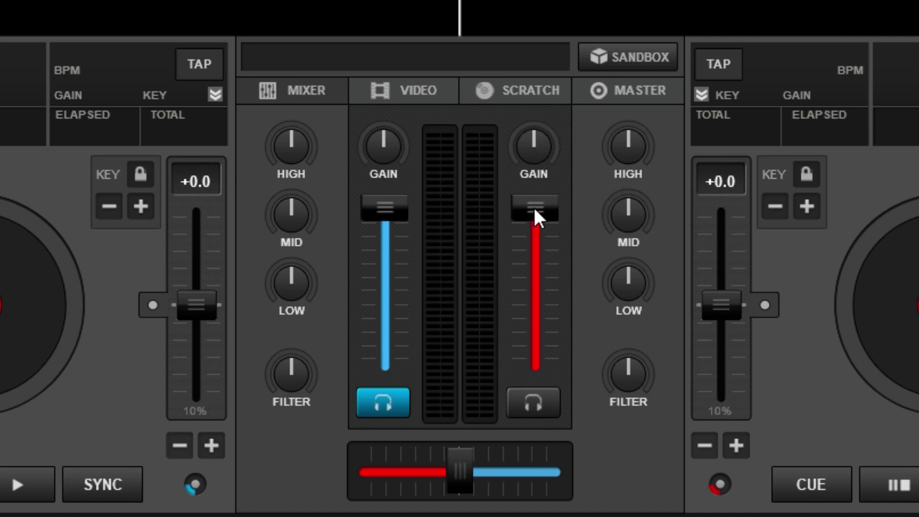
drag(538, 218, 540, 364)
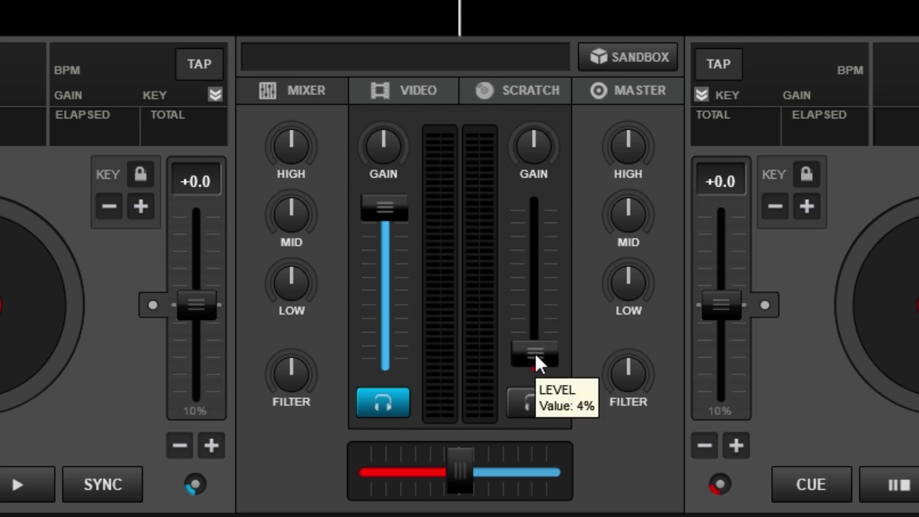
mouse_move(543, 360)
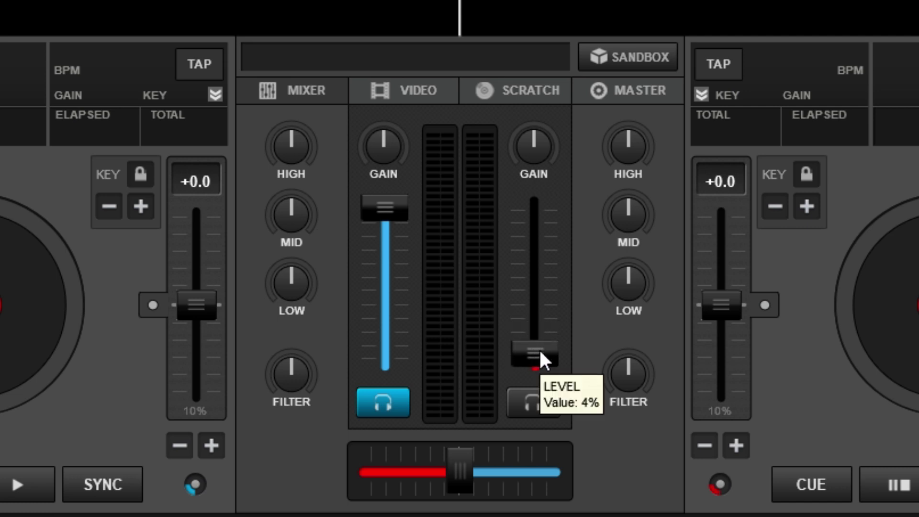
drag(543, 360, 538, 390)
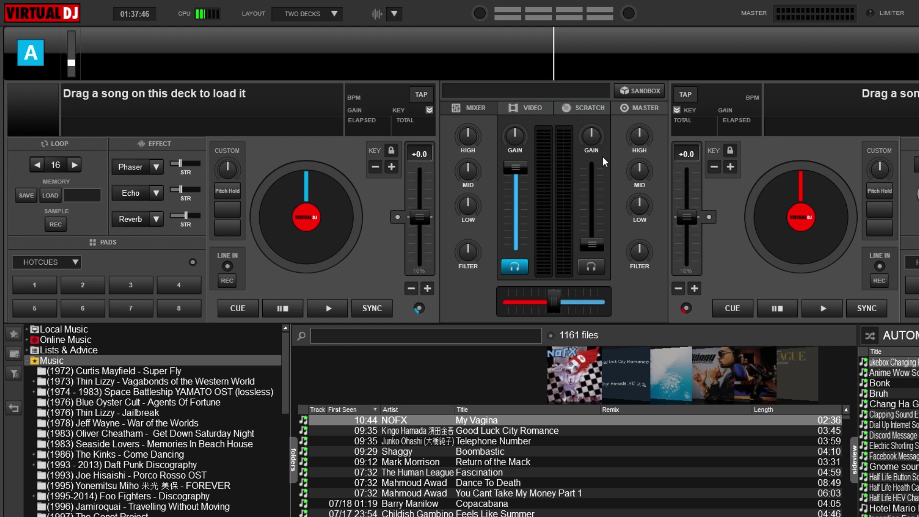
Set deck A's pitch range to 16% from its options
scroll(420, 224, down, 5)
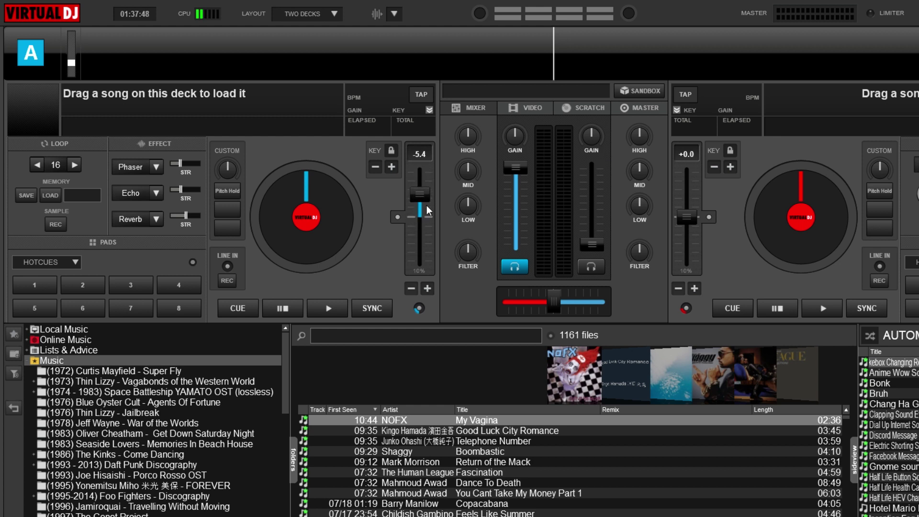
click(420, 305)
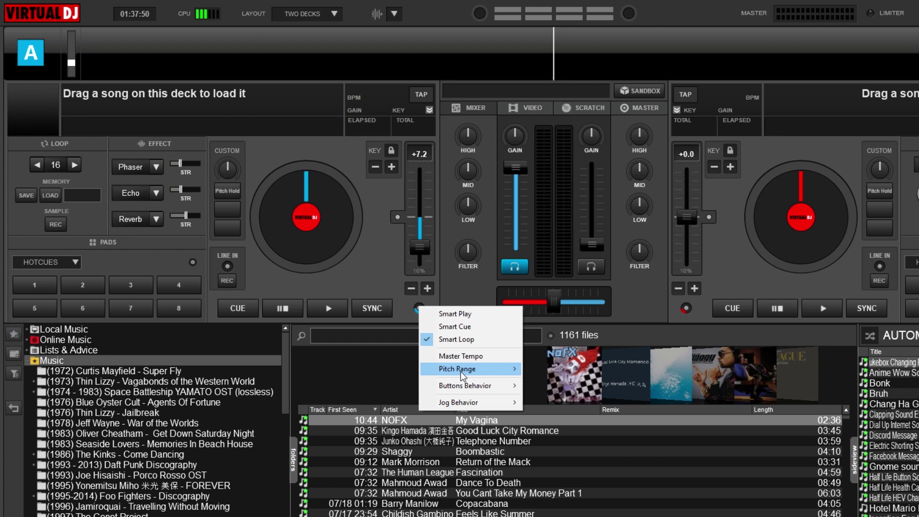
mouse_move(460, 371)
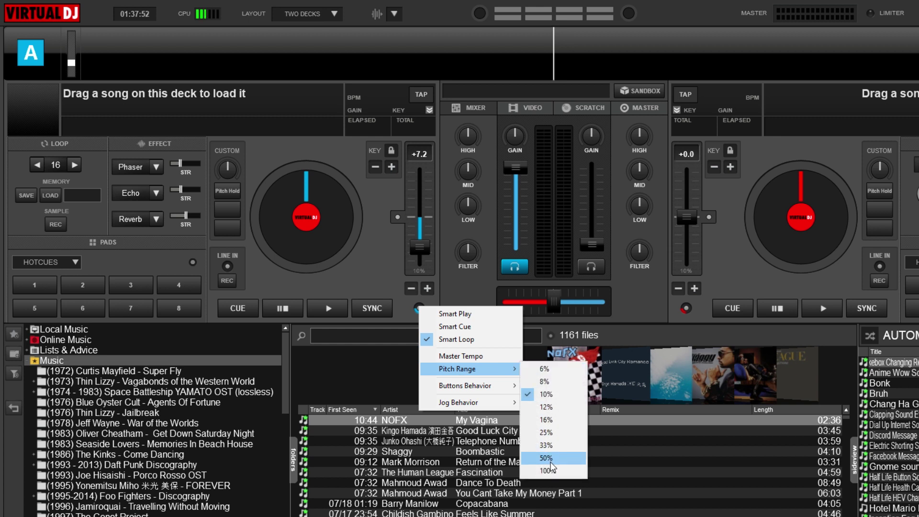
click(544, 420)
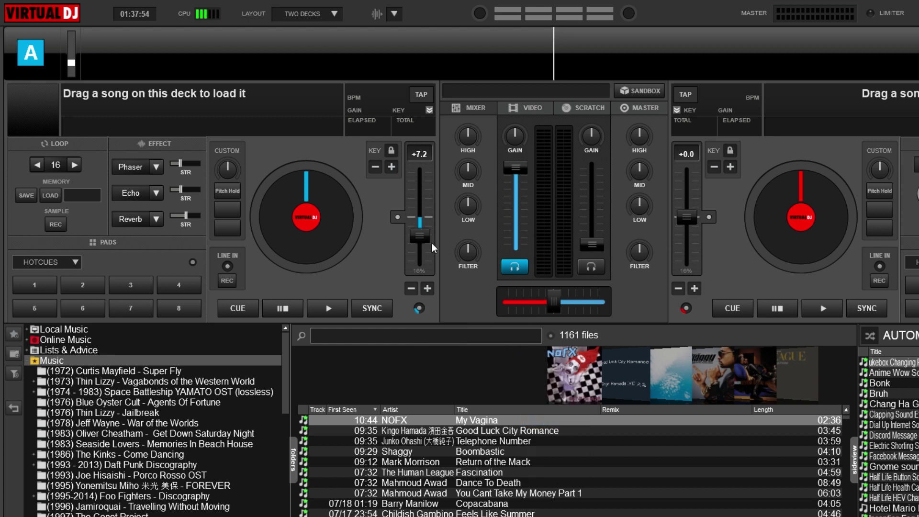
Test deck A's pitch slider across its range and reset it to +0.0
click(398, 217)
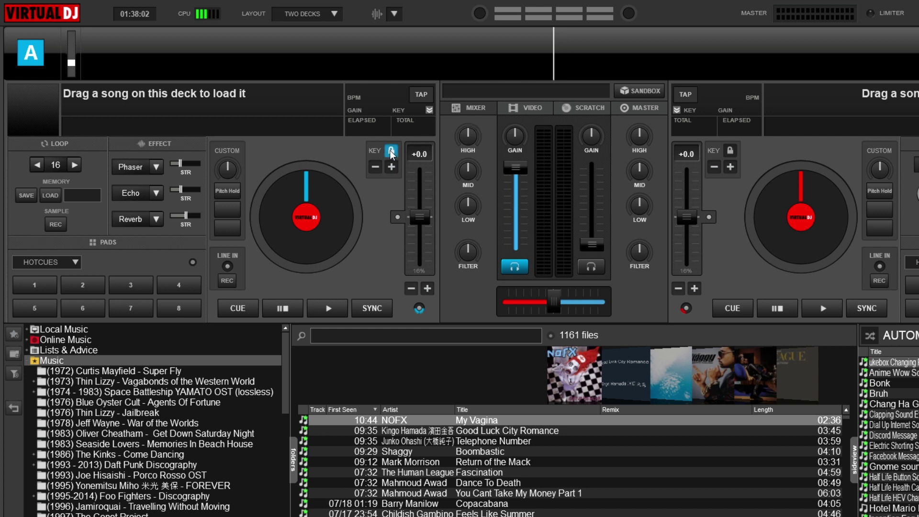
drag(420, 218, 427, 182)
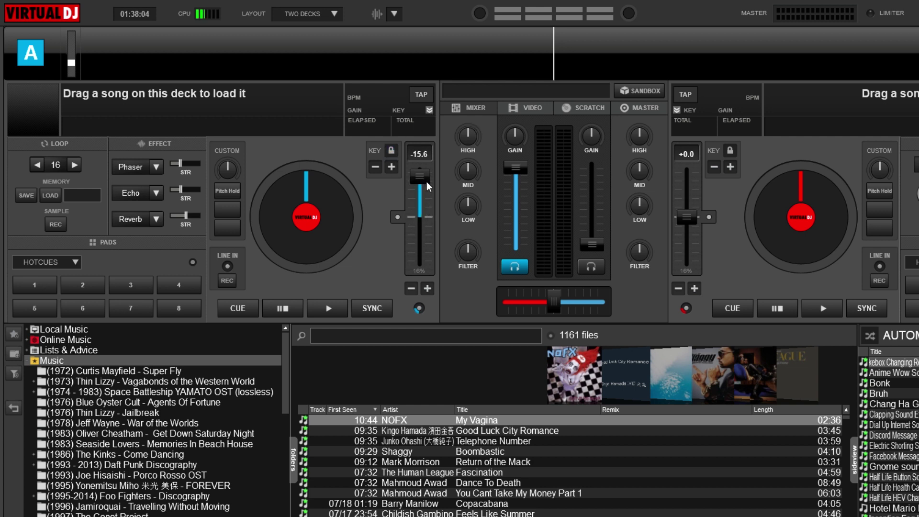
drag(425, 260, 421, 212)
click(247, 315)
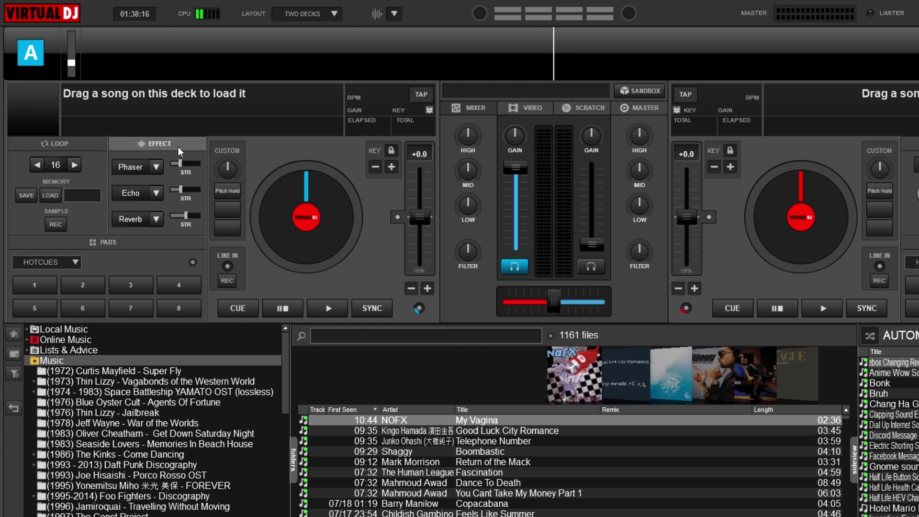
Set deck A's first effect to BrakeStart, load and play the NOFX track, then trigger the brake
click(155, 168)
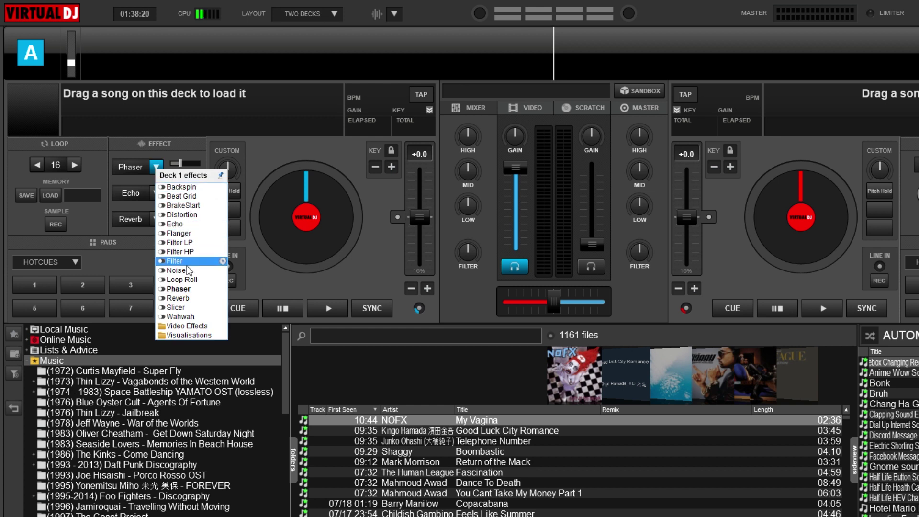
click(185, 206)
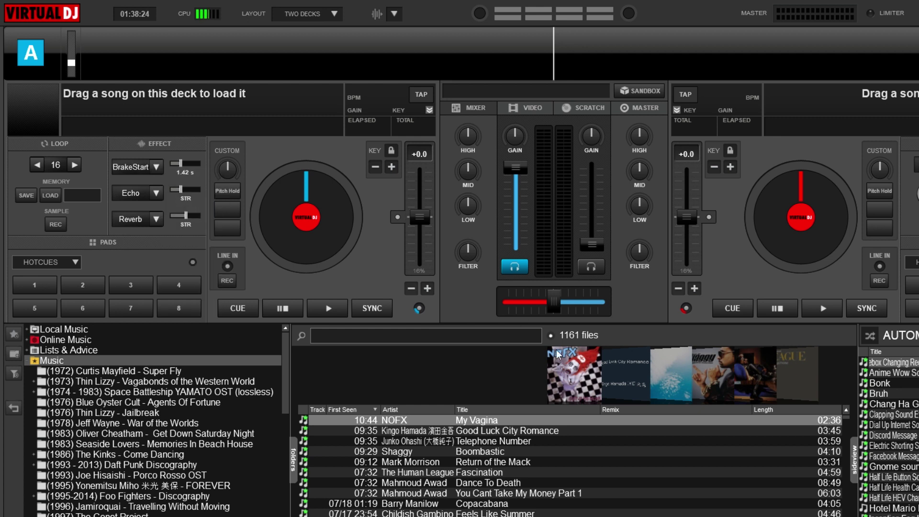
drag(558, 354, 268, 192)
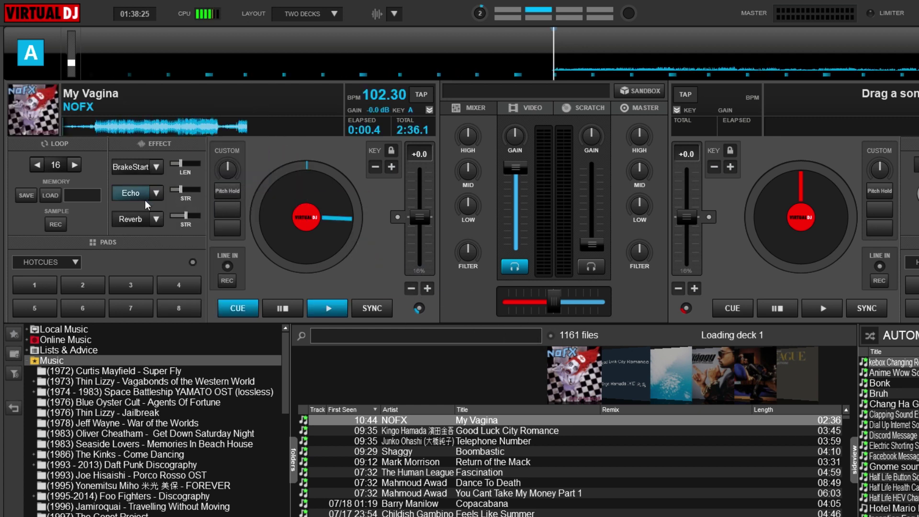
click(131, 167)
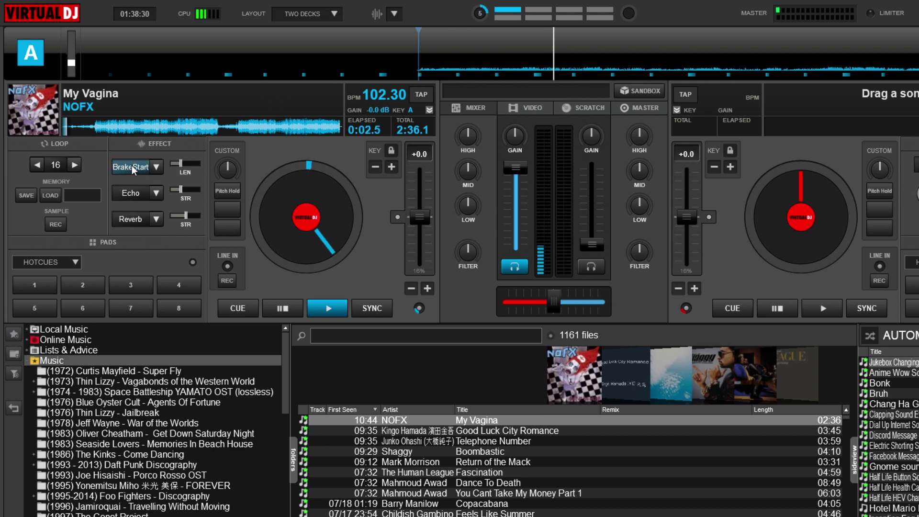
click(131, 166)
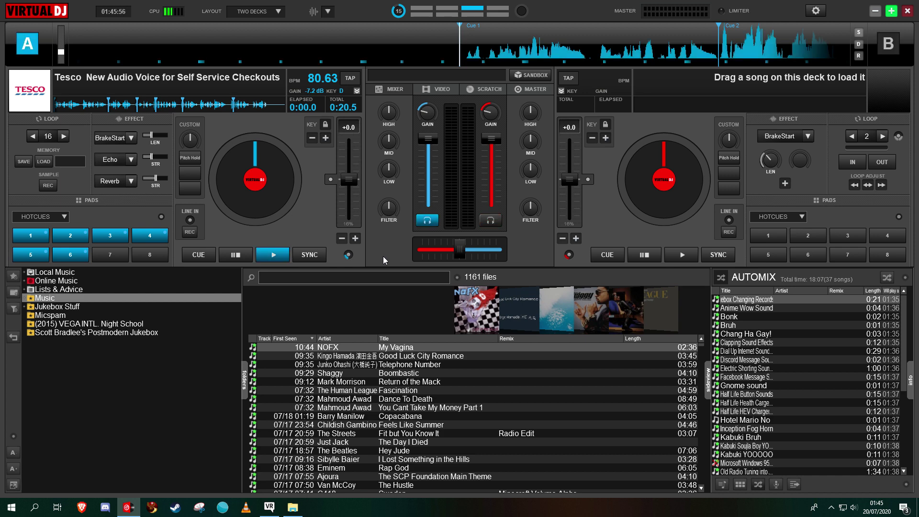
Load NOFX's My Vagina onto deck B, cue deck A in headphones, and nudge the crossfader right
key(Tab)
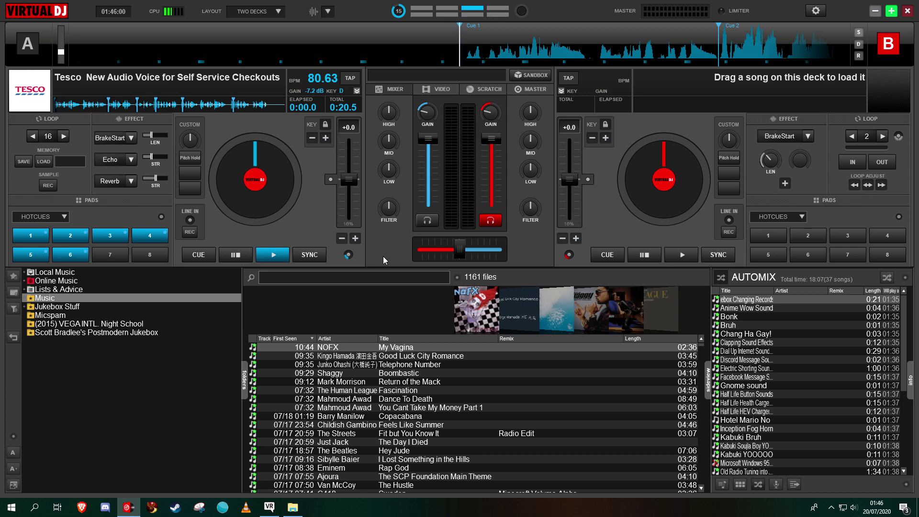
key(Return)
key(space)
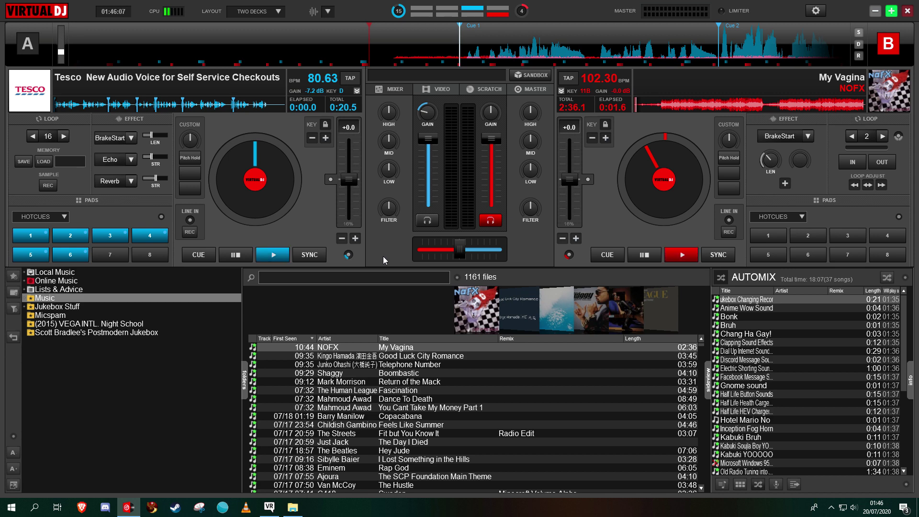
key(Tab)
key(Tab)
click(429, 224)
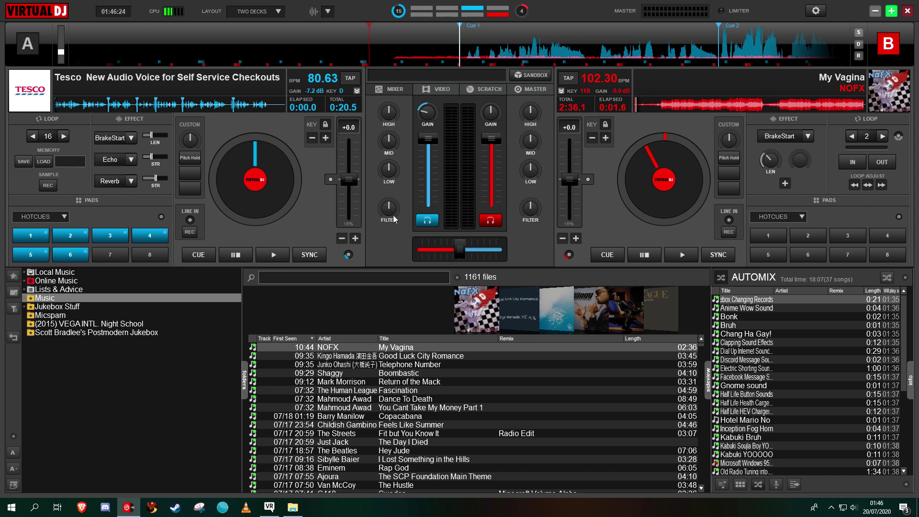
mouse_move(459, 249)
mouse_down()
mouse_move(504, 252)
mouse_move(421, 256)
mouse_move(523, 255)
mouse_move(461, 253)
mouse_up()
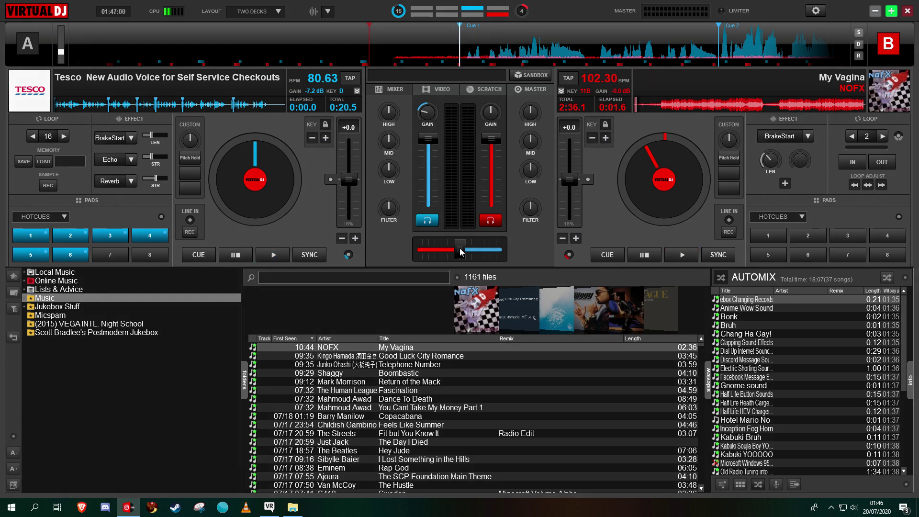
In VRChat's settings, verify Line 1 (Virtual Audio Cable) is the microphone and fine-tune its level slider
key(super+d)
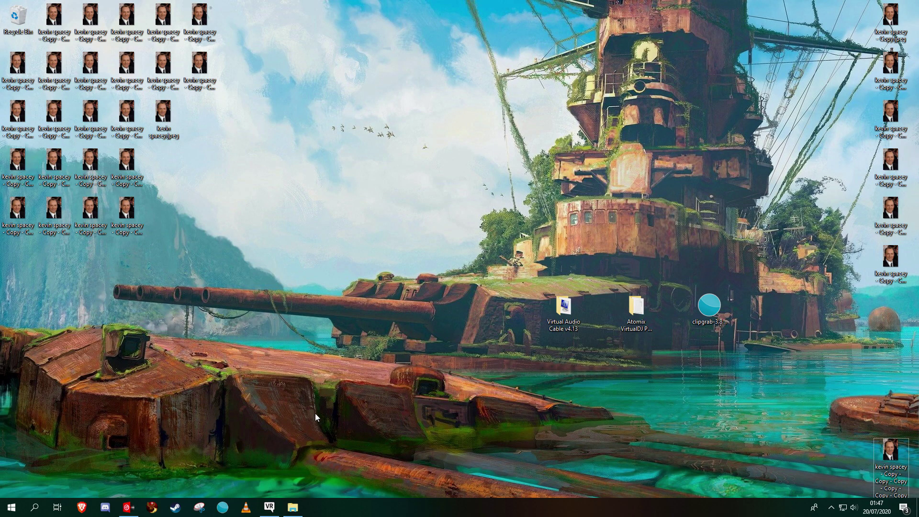
click(269, 507)
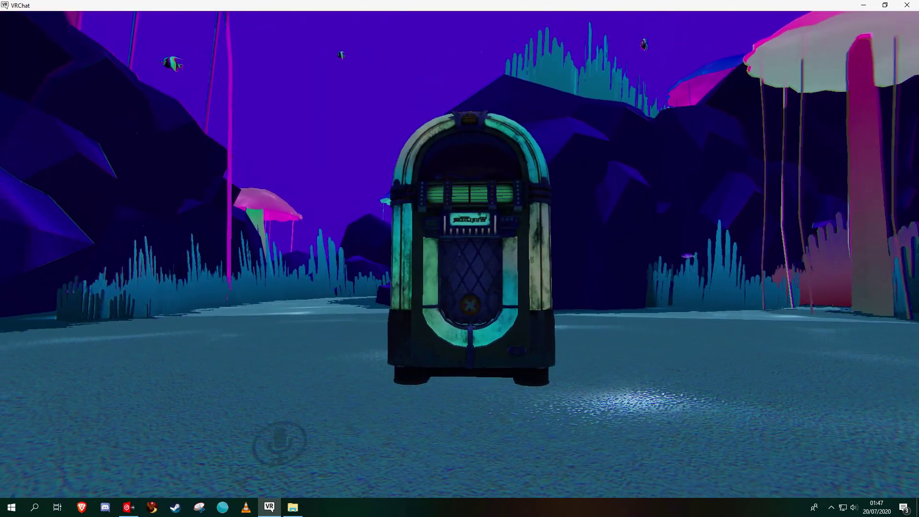
key(Escape)
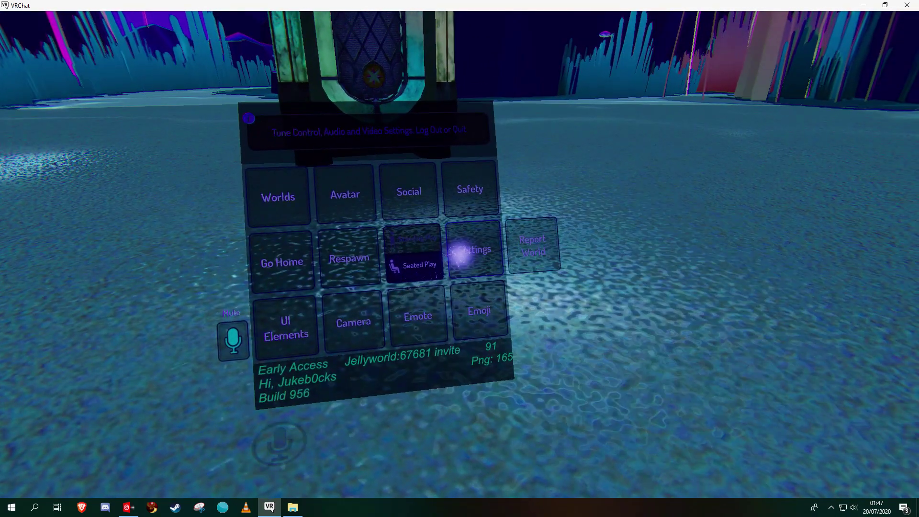
click(505, 227)
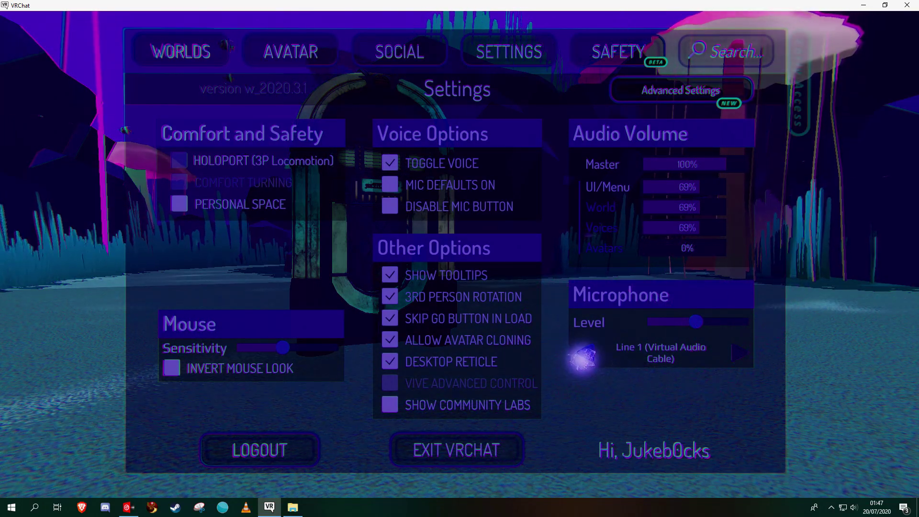
click(691, 322)
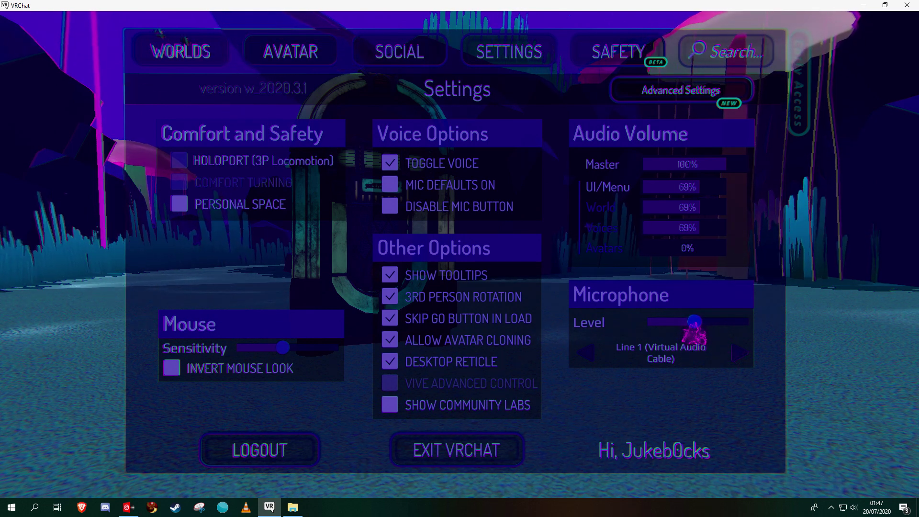
drag(691, 321, 694, 322)
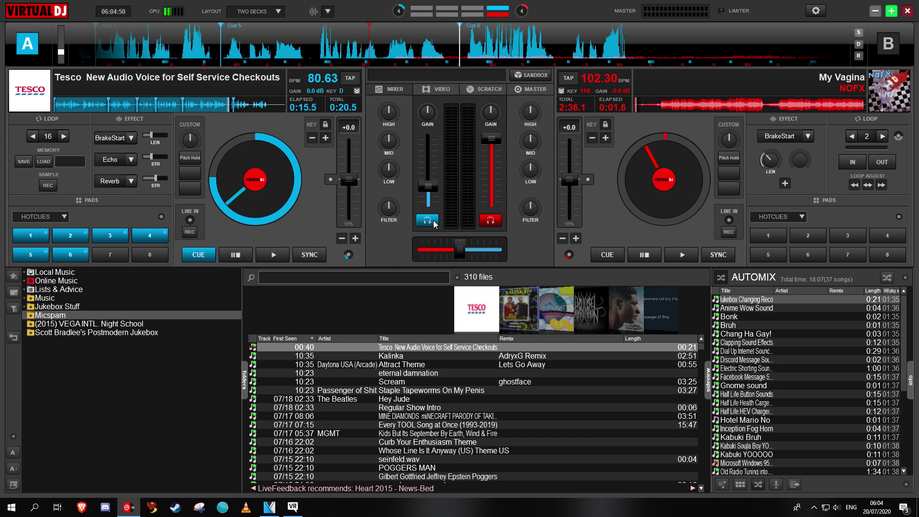
Play the Tesco self-checkout voice clip on VirtualDJ deck A, then return to the VRChat jukebox world
click(281, 257)
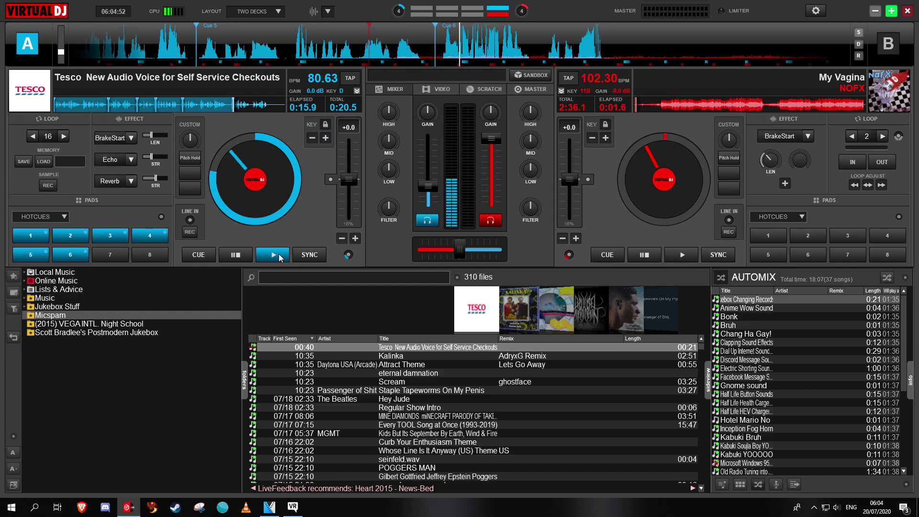
key(alt+Tab)
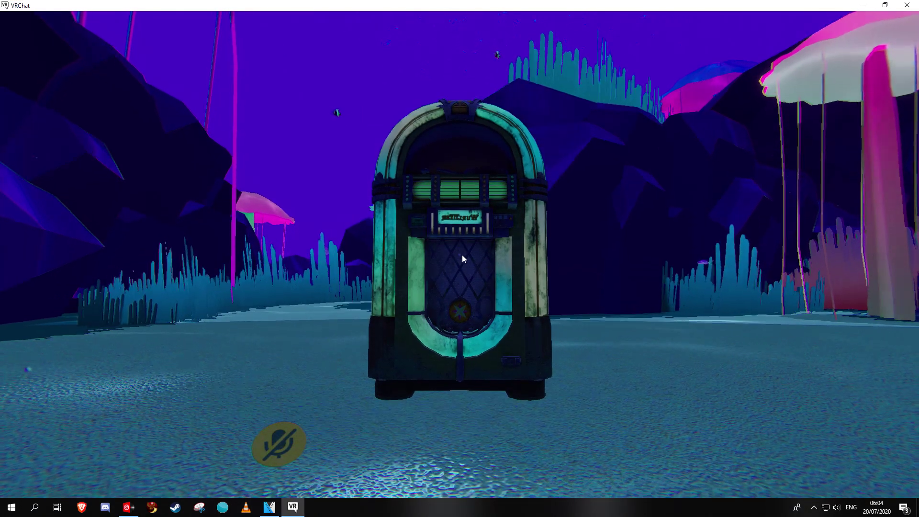